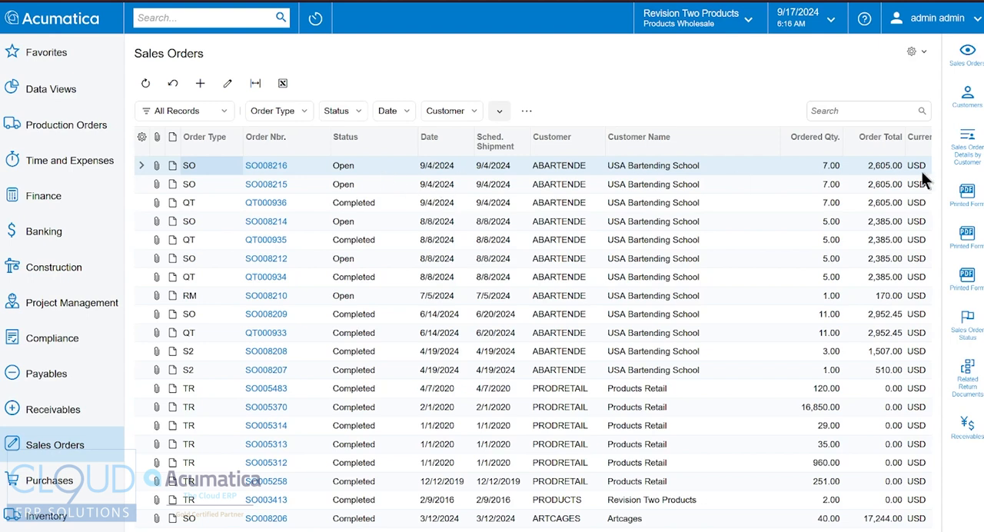
Show the Behavior, Requested On and Post Period columns in the Sales Orders list
scroll(893, 205, "right", 5)
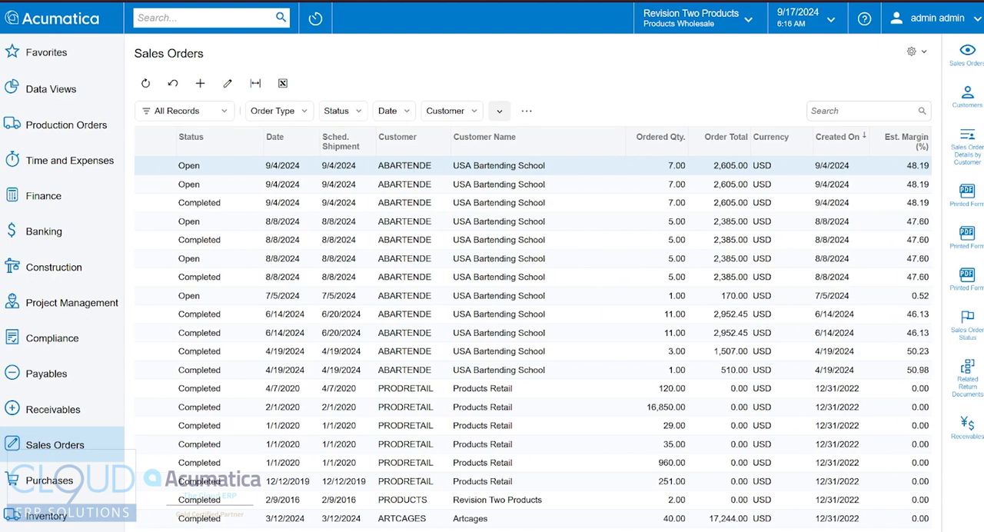
scroll(366, 423, "left", 5)
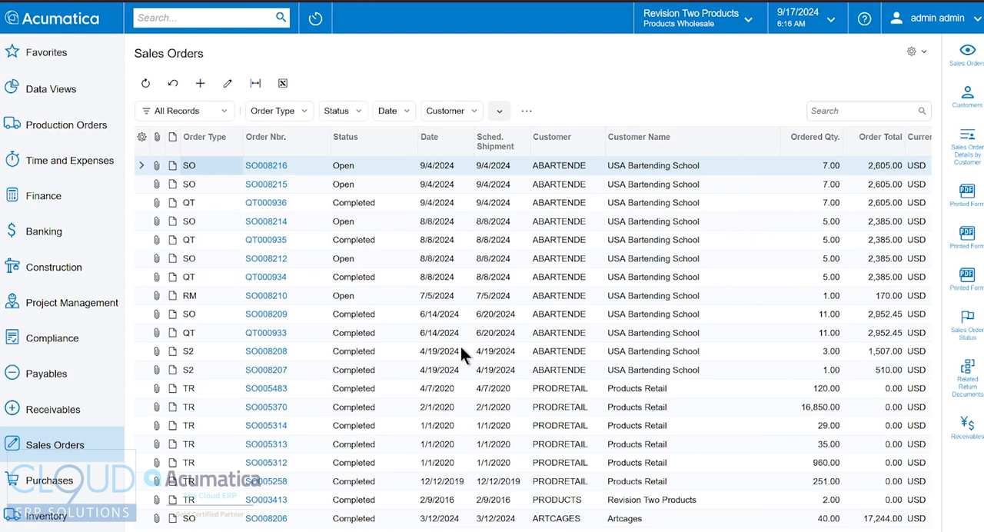
left_click(142, 137)
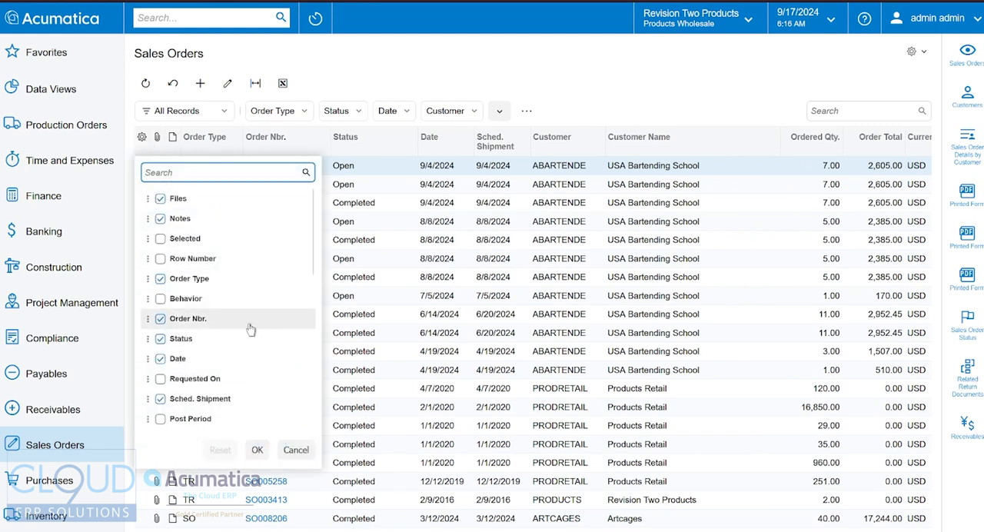
left_click(196, 299)
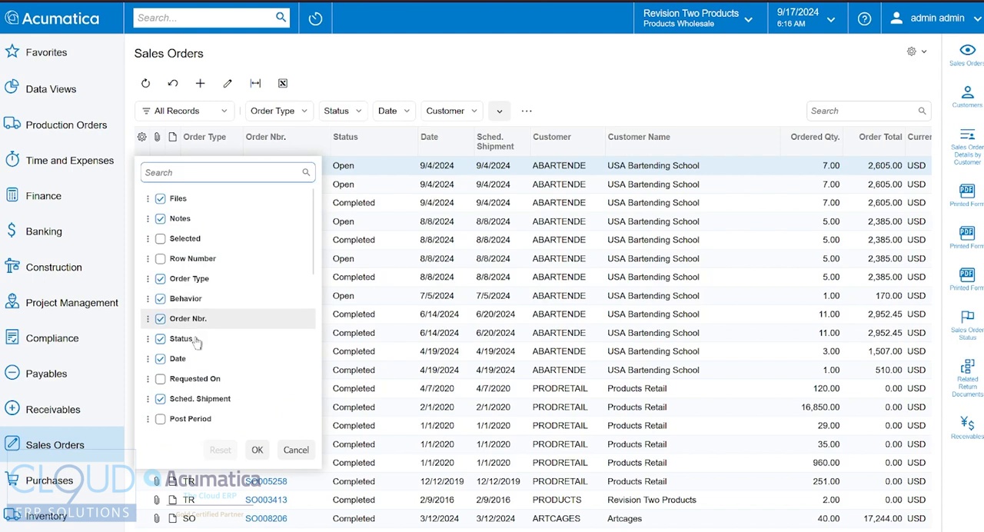
left_click(192, 380)
left_click(161, 420)
left_click(257, 449)
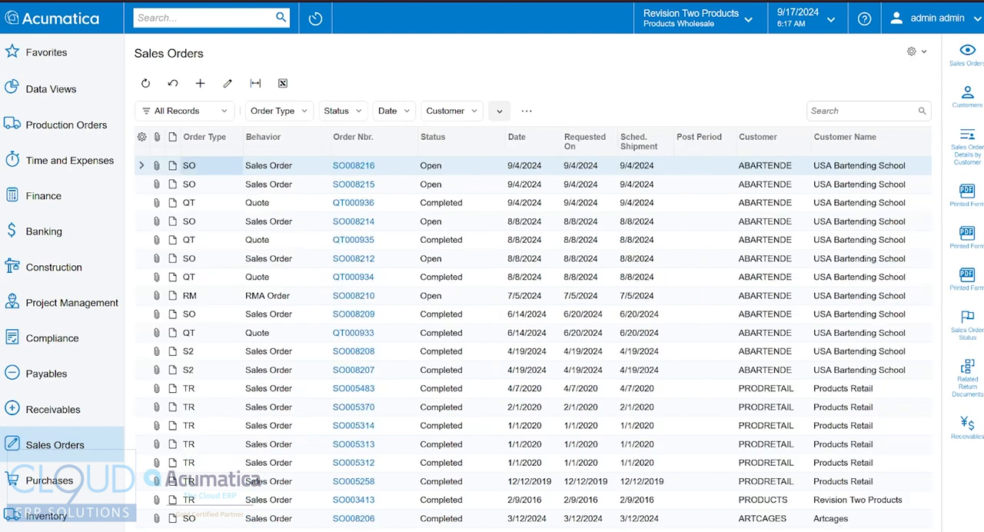
Open the generic inquiry behind the Sales Orders list for editing and display the data fields in its results grid
left_click_drag(368, 529, 79, 477)
left_click(924, 54)
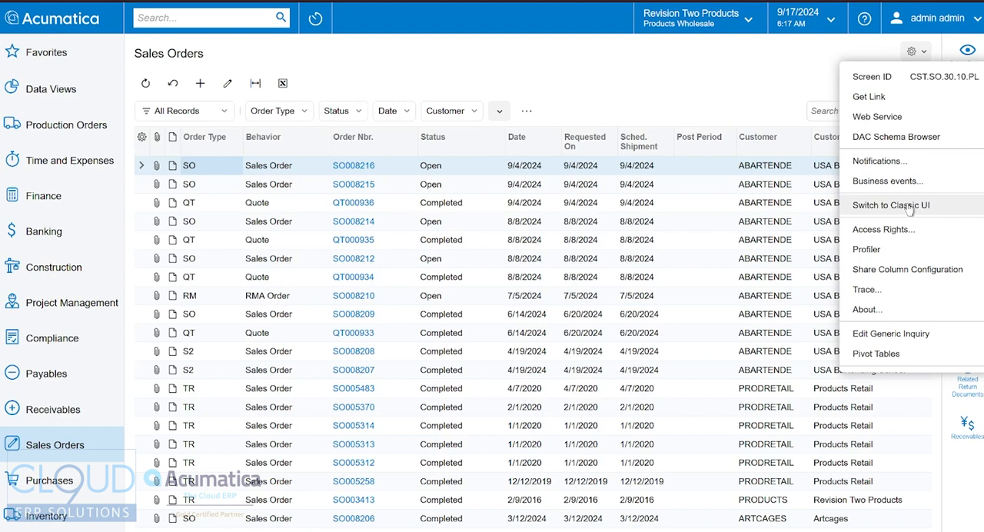
left_click(893, 334)
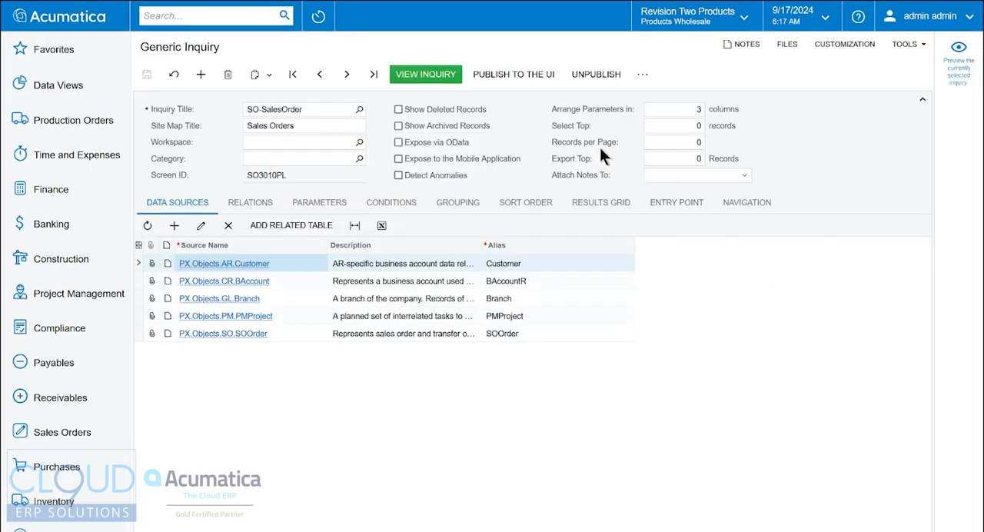
left_click(603, 211)
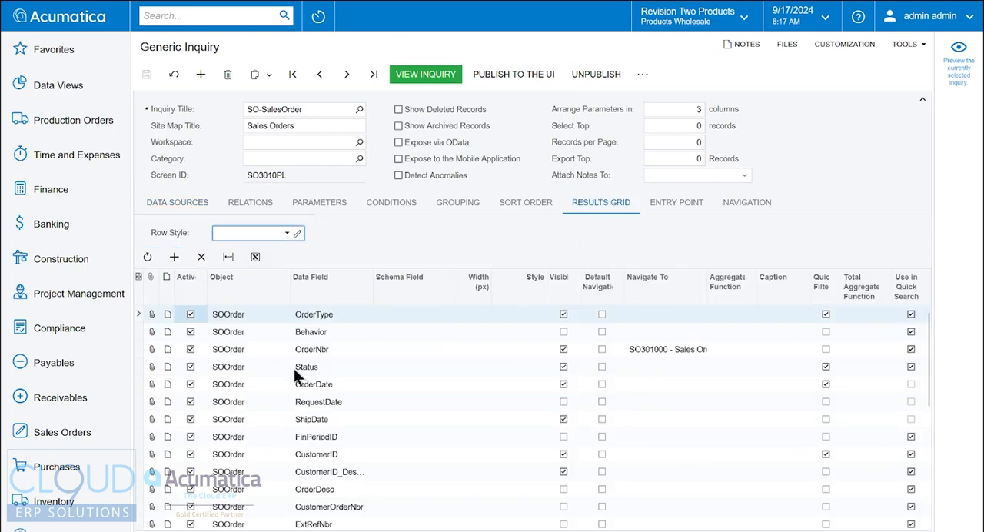
scroll(393, 424, "down", 5)
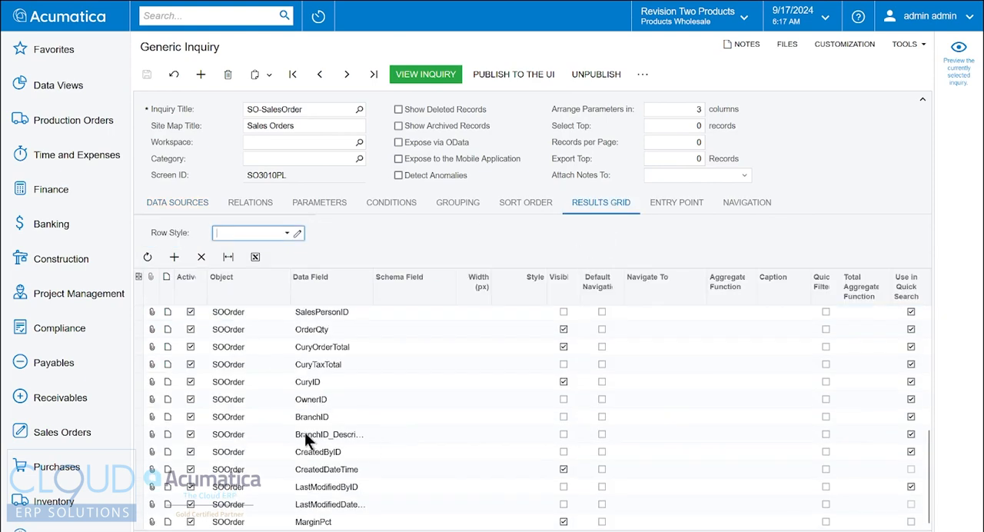
Try to add a results grid row for the Customer object's state field, then clear the data field
left_click(174, 257)
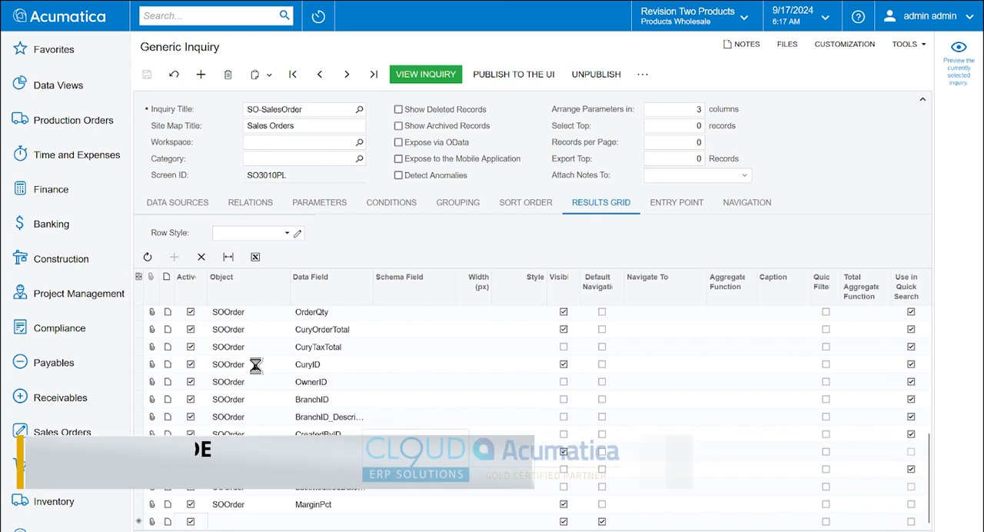
left_click(246, 523)
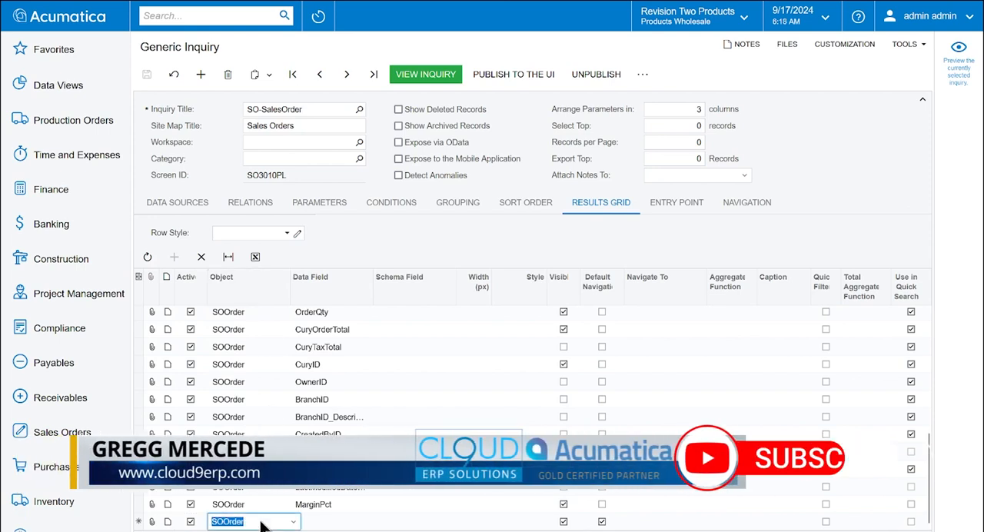
left_click(259, 522)
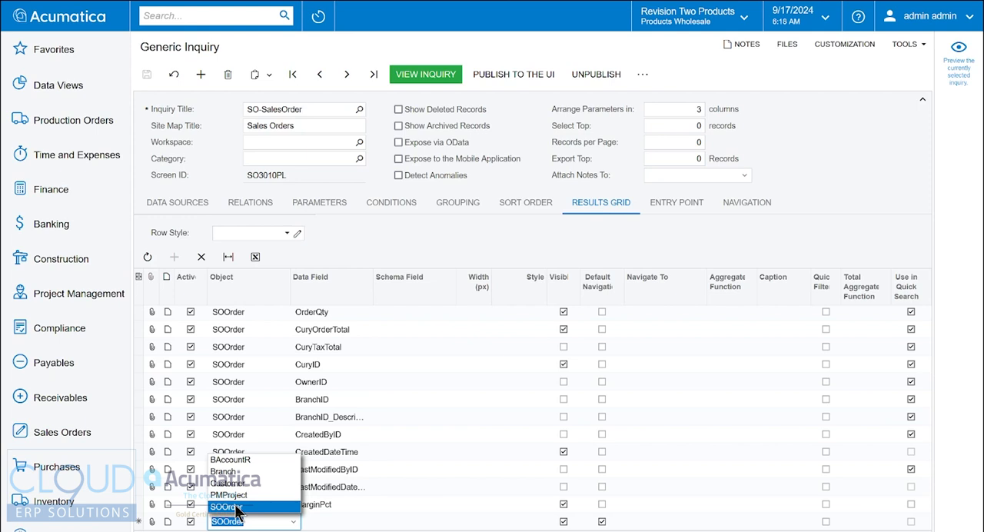
left_click(239, 482)
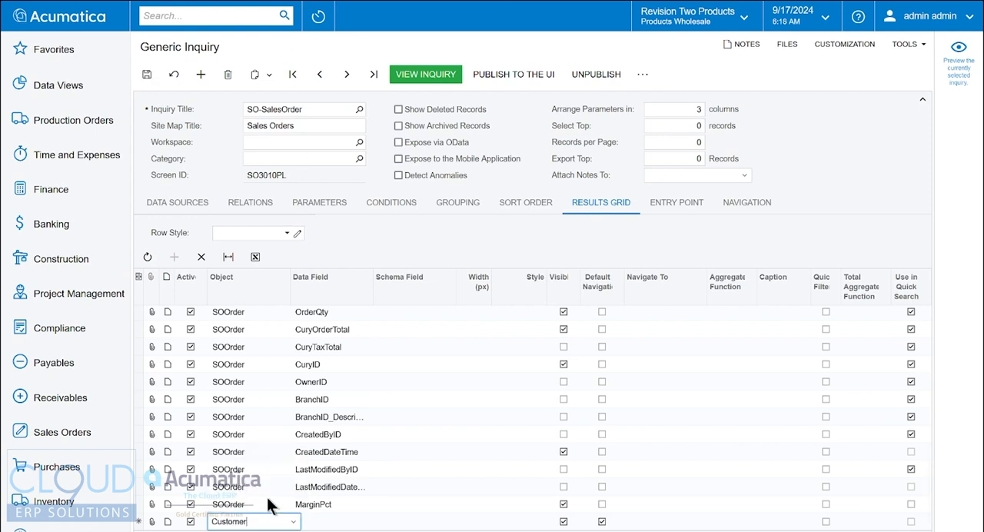
left_click(324, 521)
type("state")
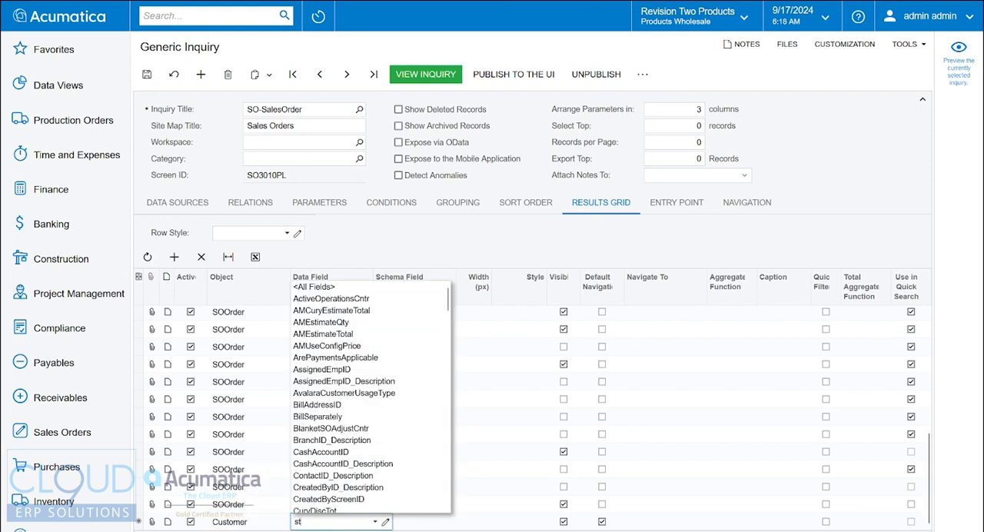
key("BackSpace")
key("BackSpace")
key("BackSpace")
key("BackSpace")
key("BackSpace")
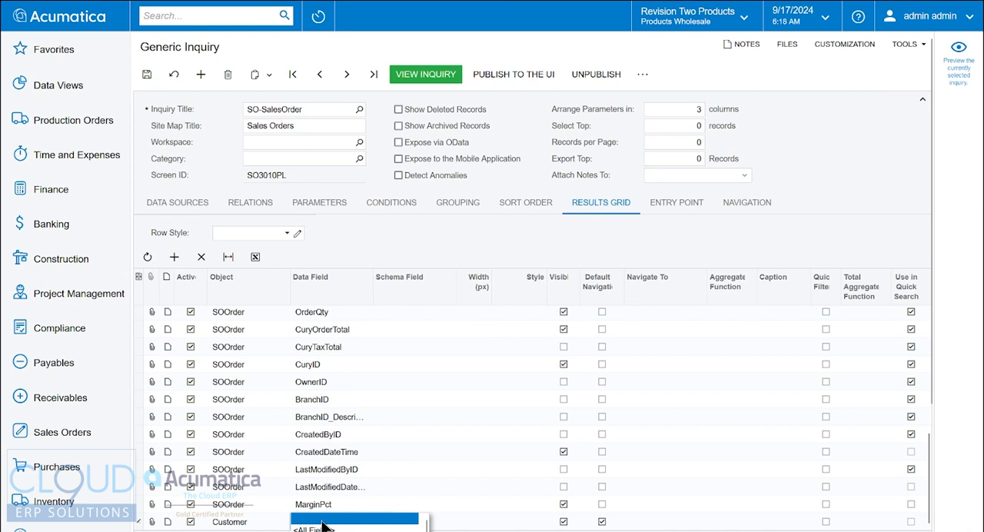
Try the BAccountR object with the data field state in the new results grid row
left_click(246, 521)
left_click(248, 459)
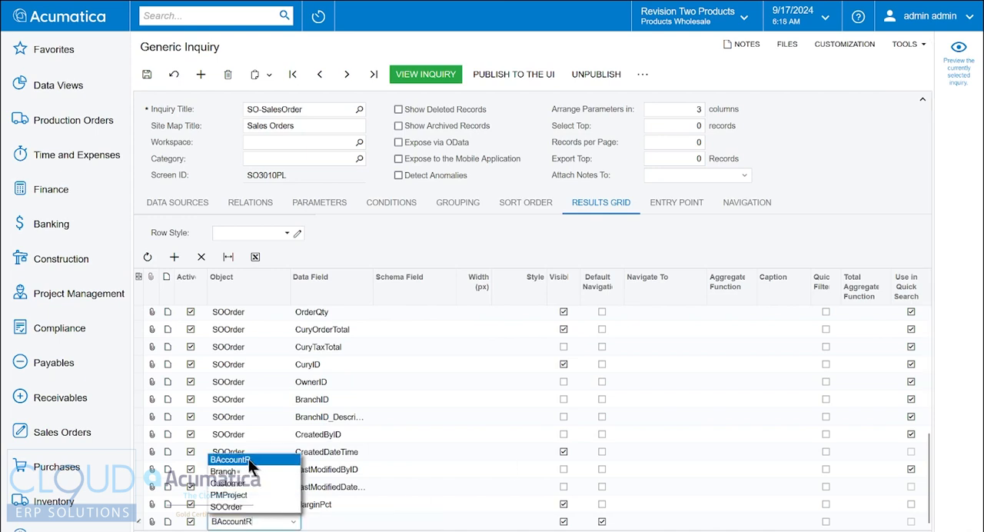
left_click(332, 521)
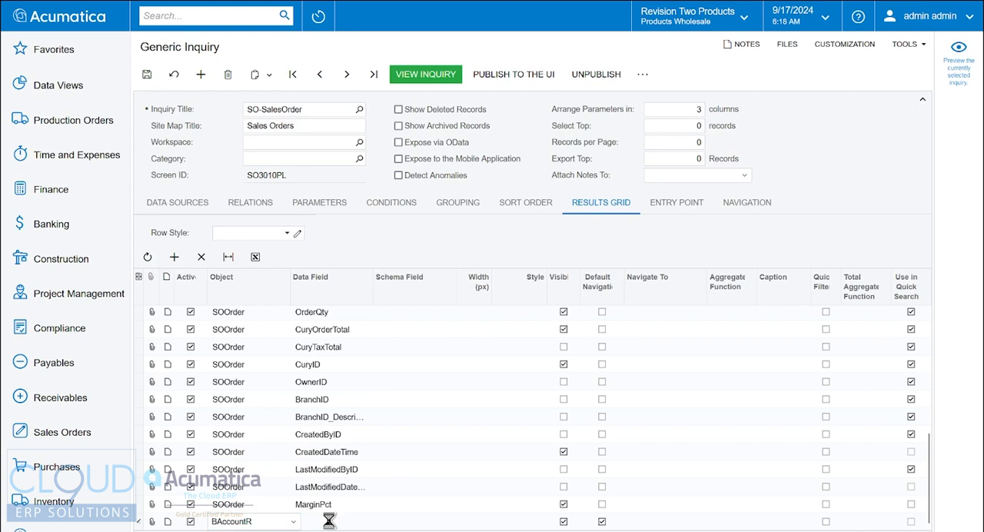
type("state")
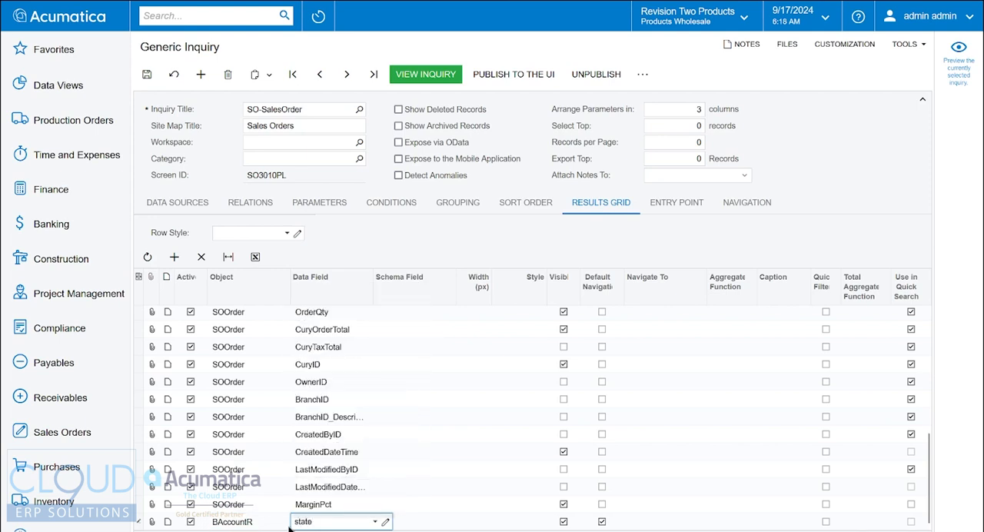
Try the SOOrder object with the data field state in the new row, then delete that row
left_click(256, 522)
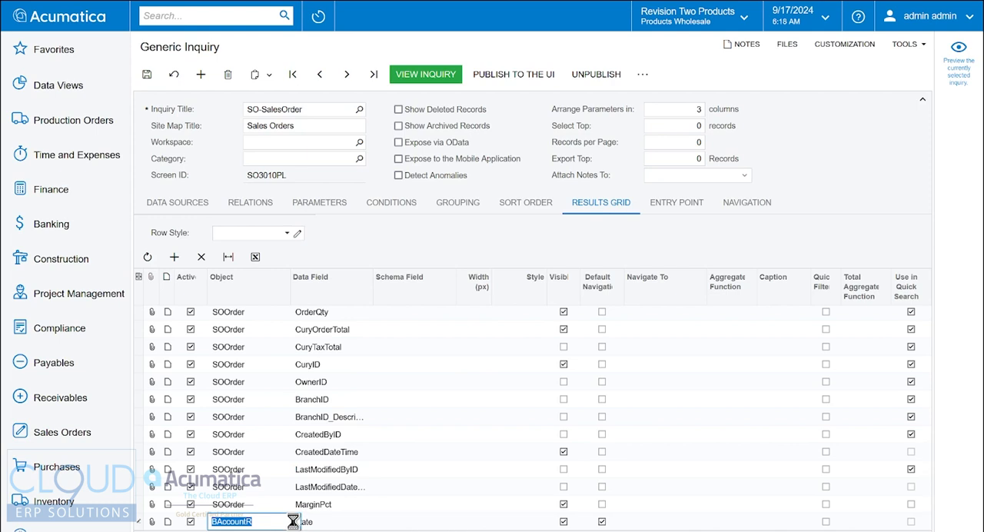
left_click(293, 522)
left_click(229, 506)
left_click(331, 522)
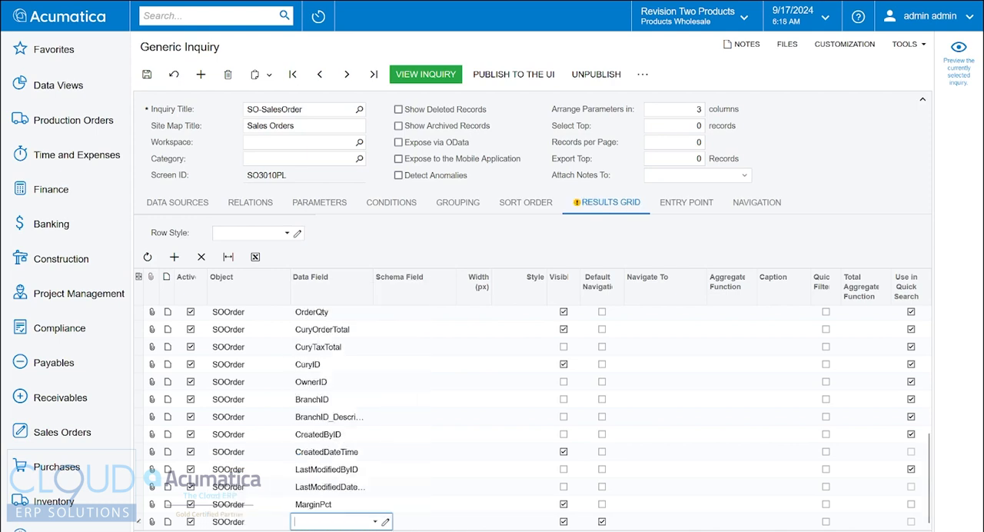
type("state")
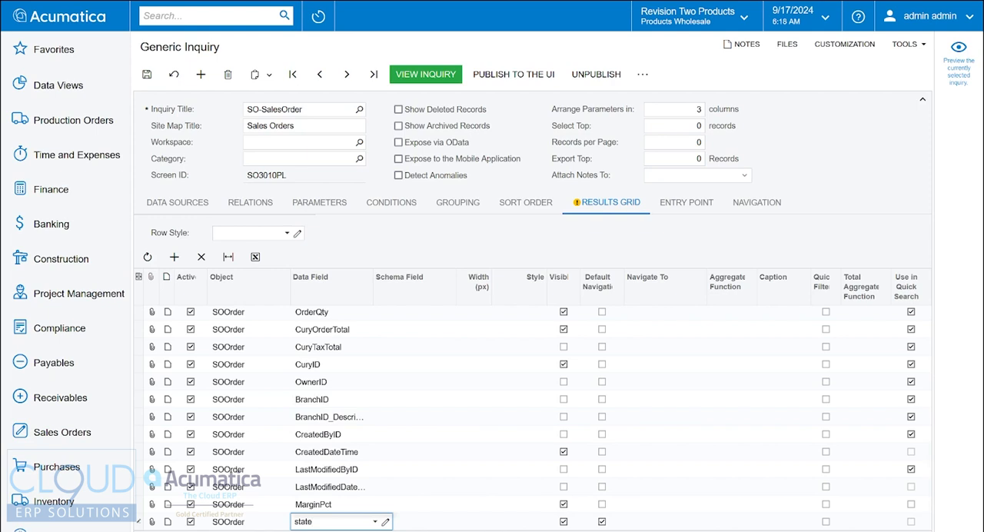
key("BackSpace")
key("BackSpace")
key("BackSpace")
key("BackSpace")
key("BackSpace")
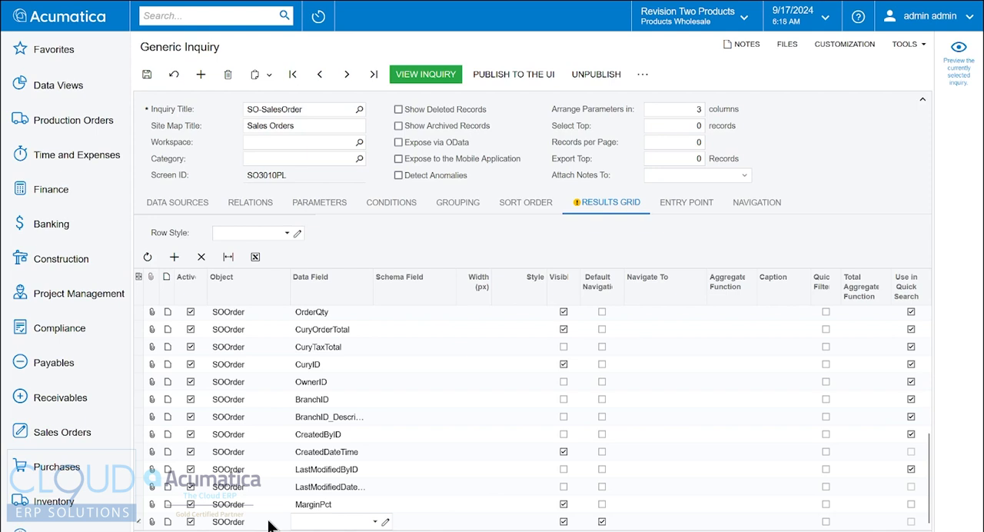
left_click(200, 257)
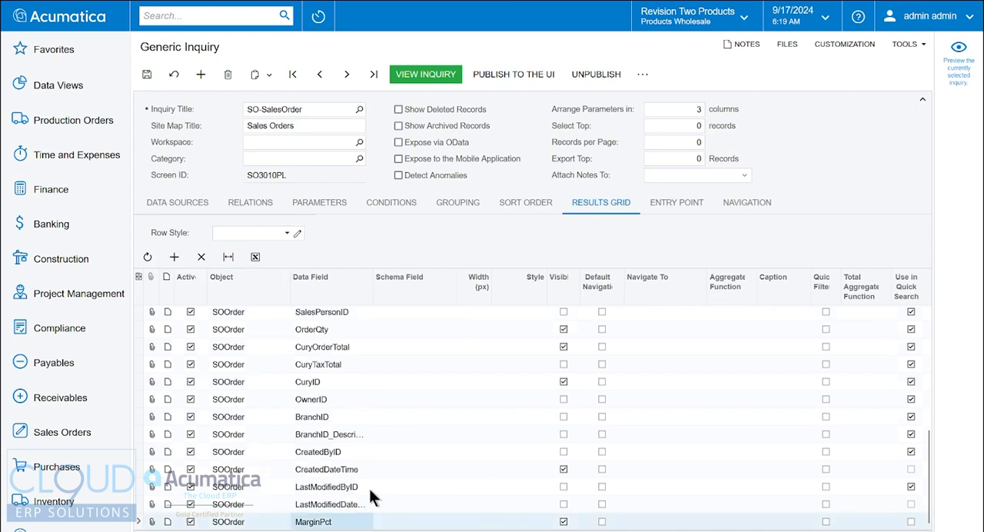
Open the Customer data source's schema and examine its fields and outgoing references for a state or address field
left_click(178, 203)
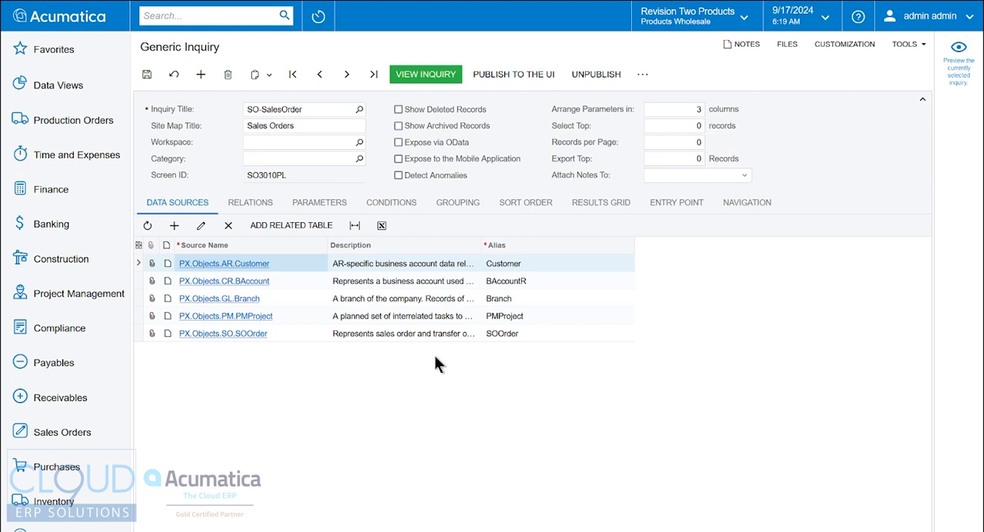
left_click(245, 263)
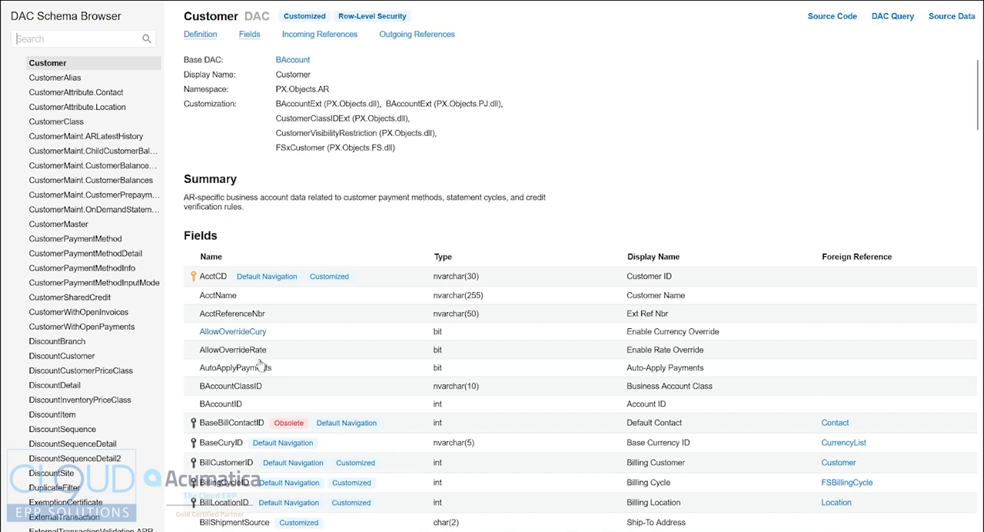
scroll(265, 368, "down", 8)
scroll(265, 369, "down", 20)
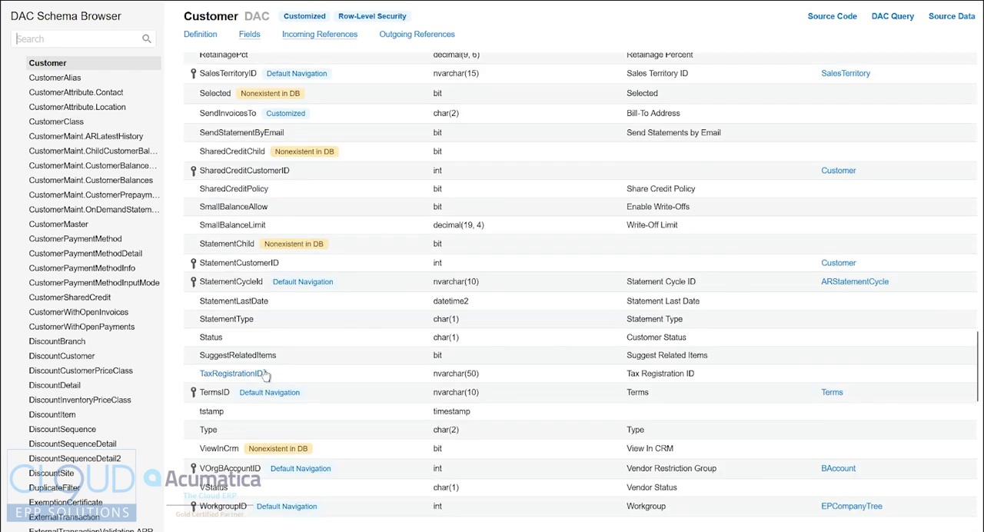
scroll(265, 373, "up", 20)
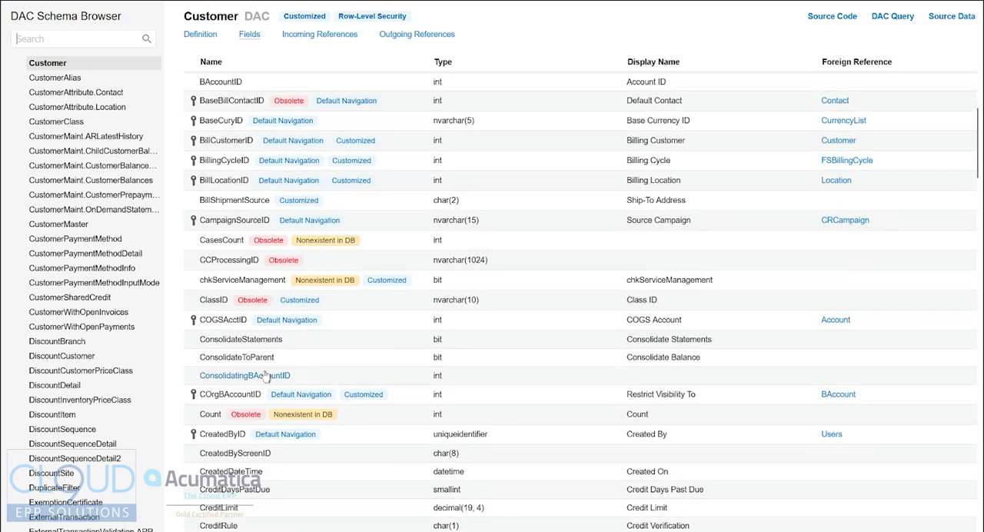
scroll(265, 375, "up", 5)
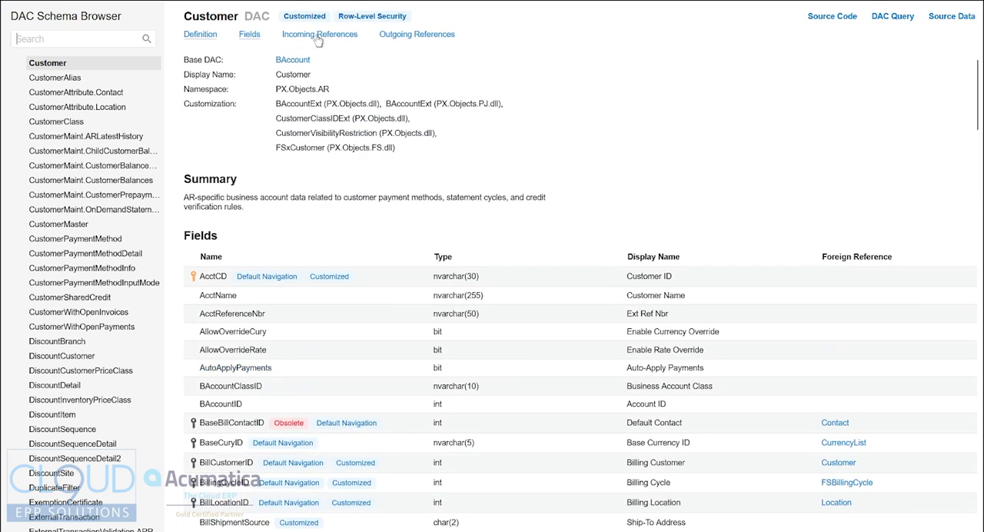
left_click(415, 35)
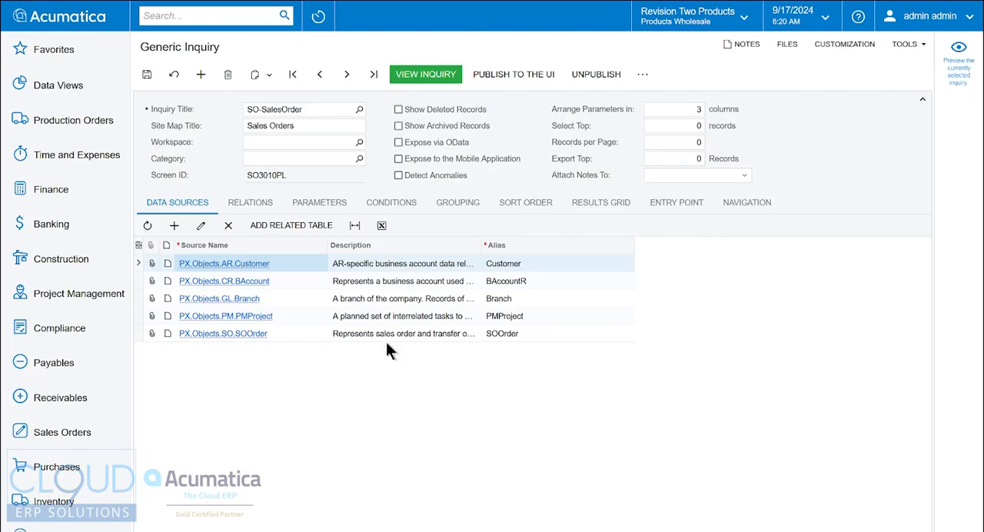
Open the SOOrder data source's schema and search its fields for address, stepping through to ShipAddressID
left_click(244, 338)
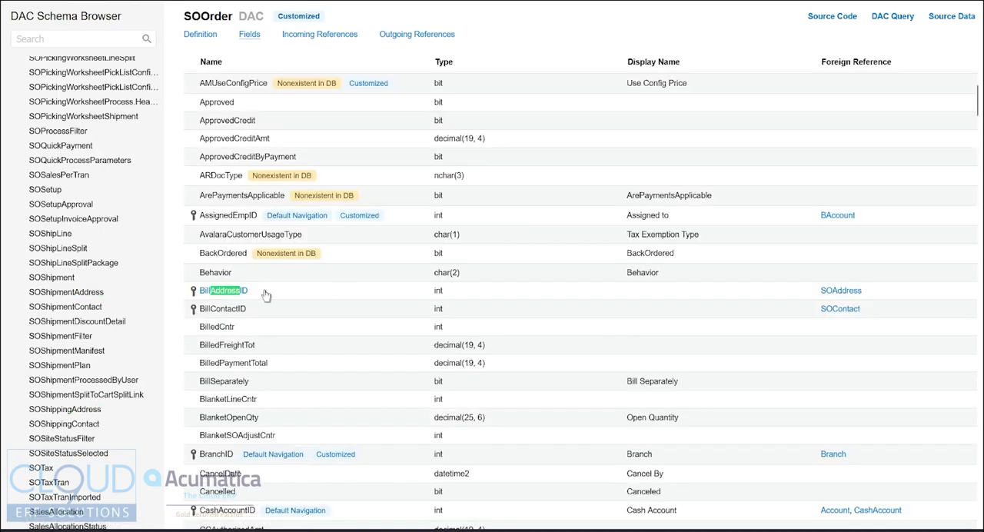
key("Return")
key("Return")
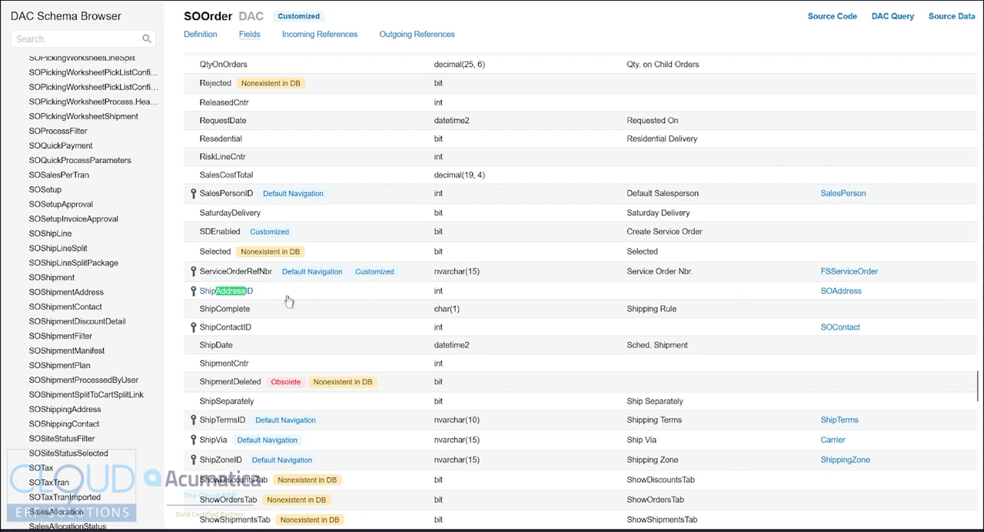
Add SOAddress, linked from shipAddressID, as a related table of SOOrder in the generic inquiry and check its relation's field link
left_click(209, 0)
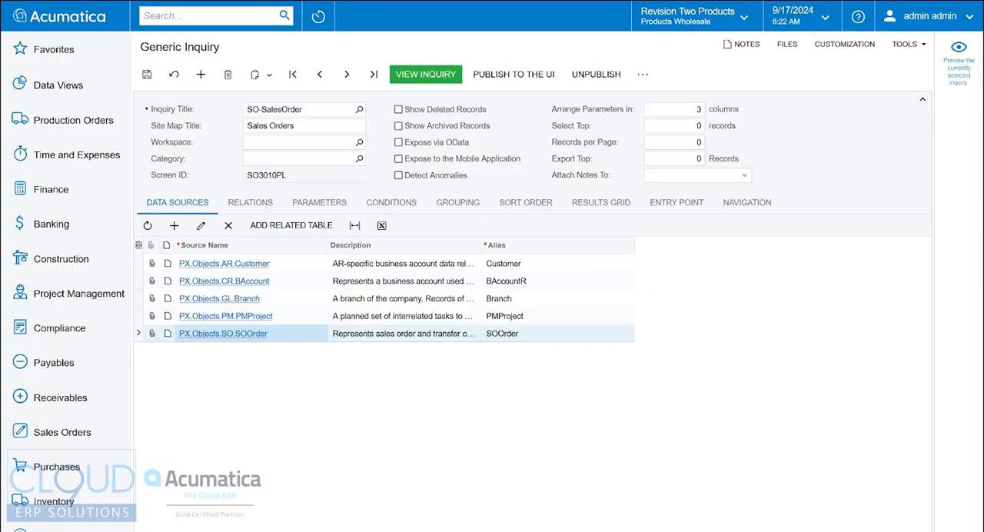
left_click(291, 226)
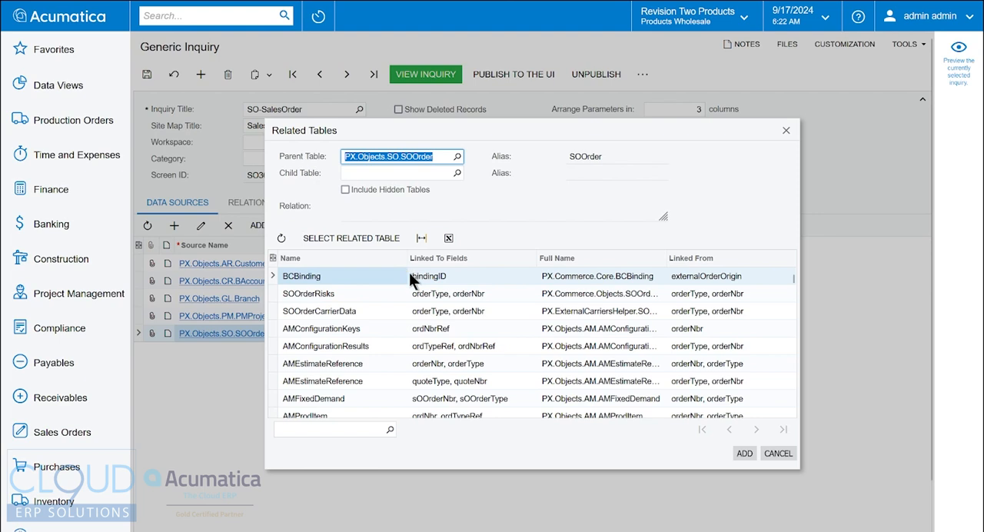
left_click(365, 427)
type("address")
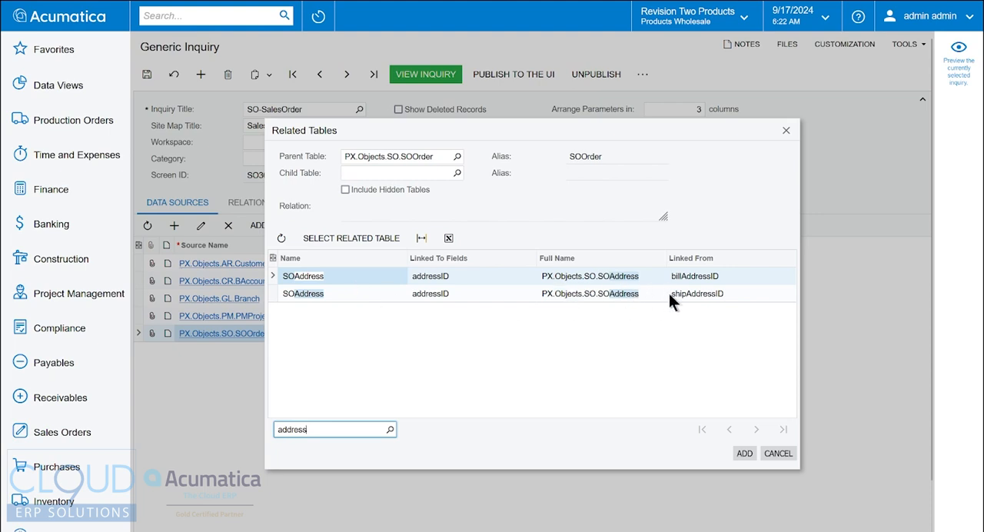
left_click(698, 279)
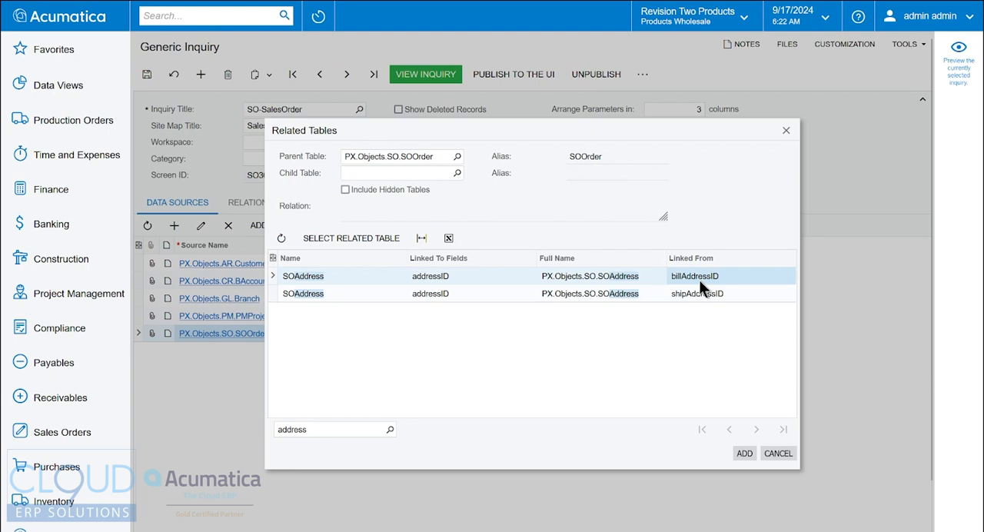
left_click(700, 294)
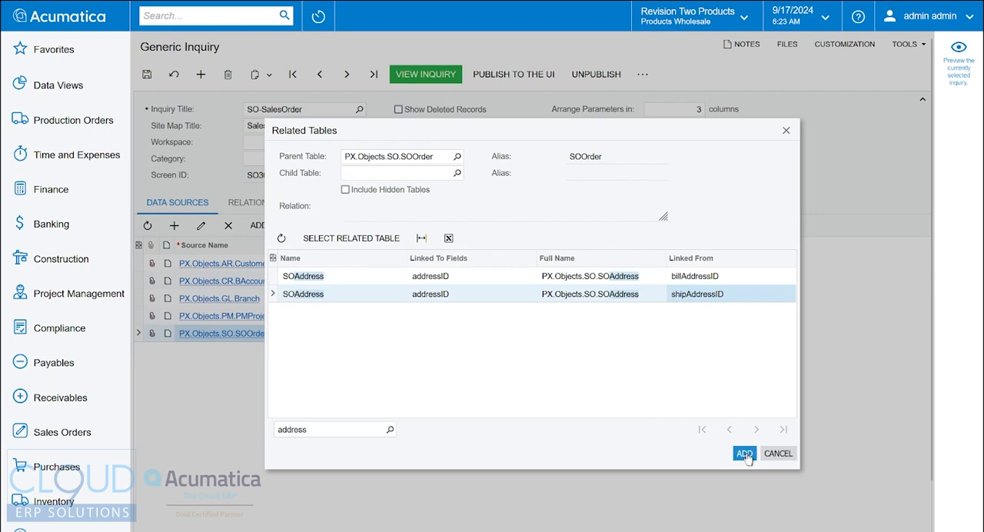
left_click(347, 239)
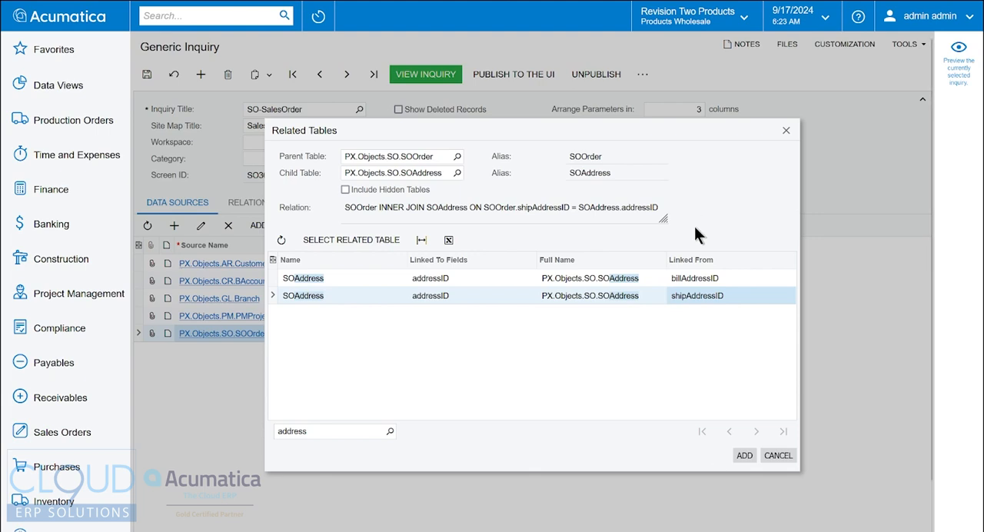
left_click(744, 455)
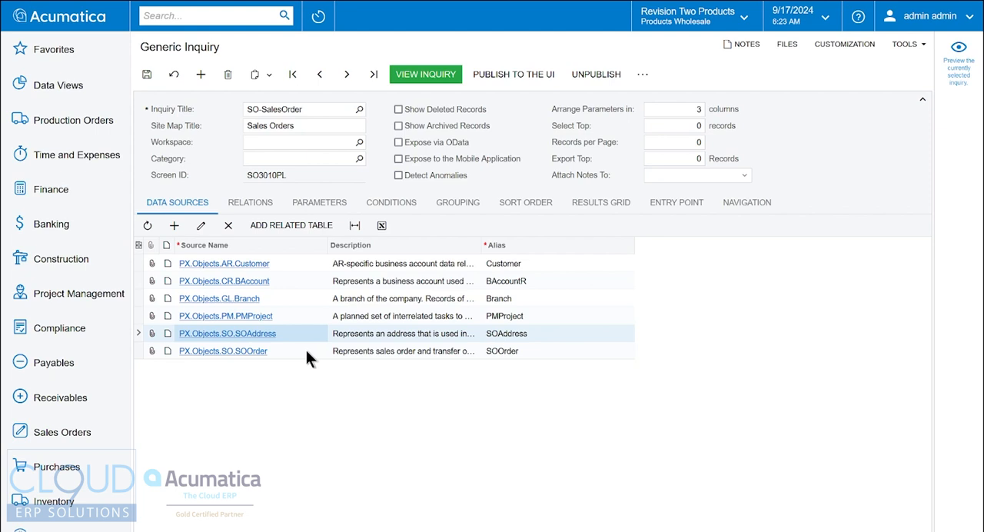
left_click(252, 205)
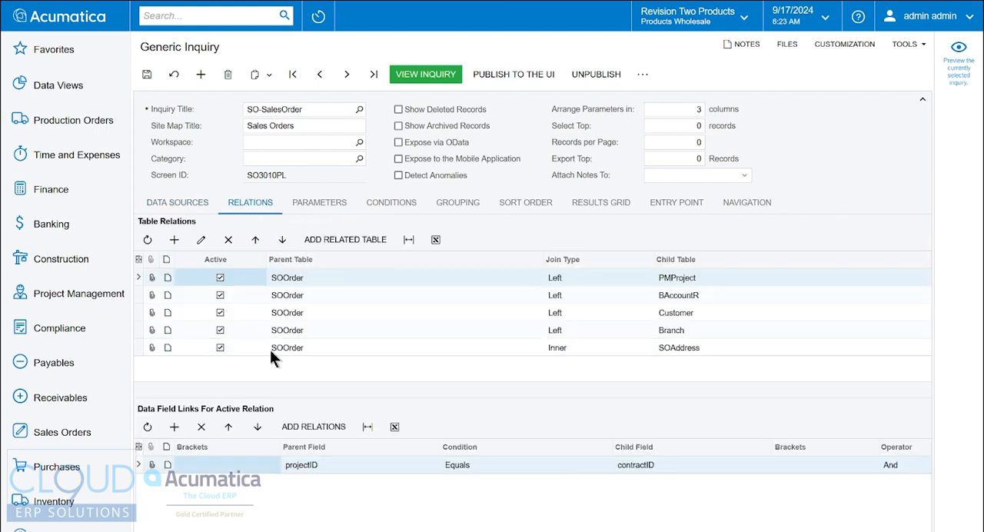
left_click(686, 349)
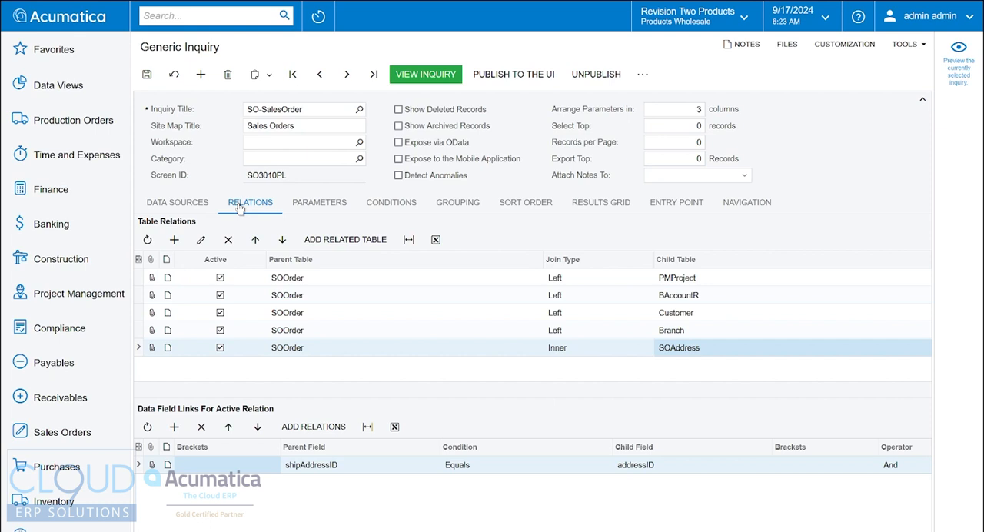
Add a results grid row with object SOAddress and data field State_Description, and save the inquiry
left_click(601, 205)
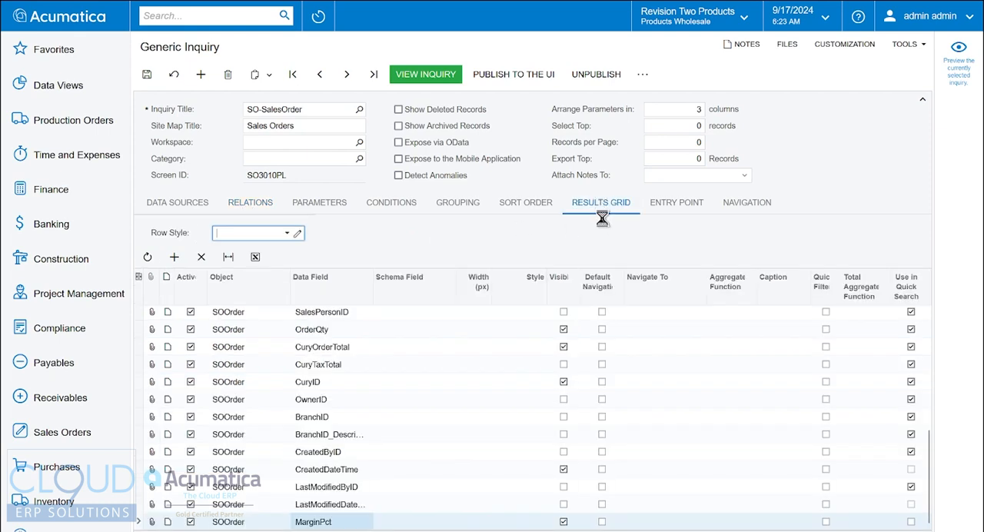
left_click(174, 256)
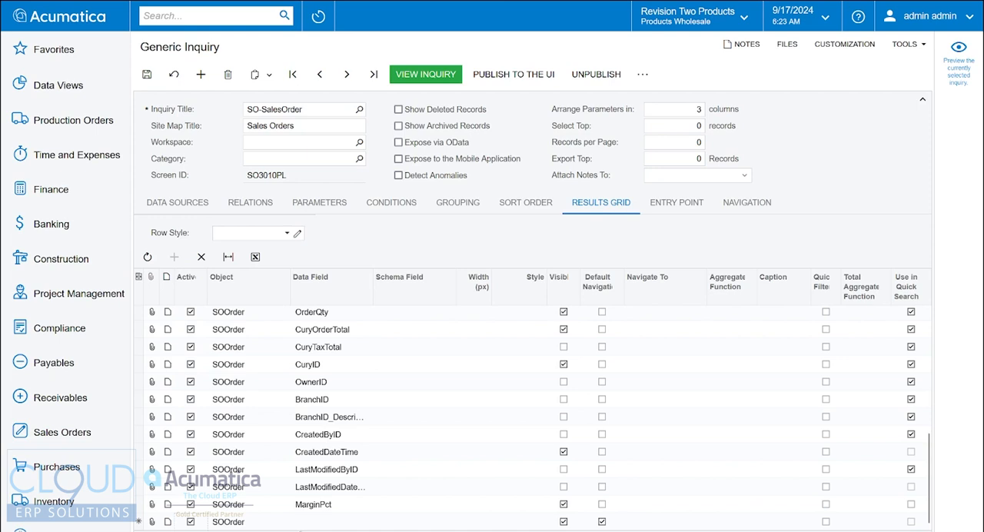
left_click(261, 526)
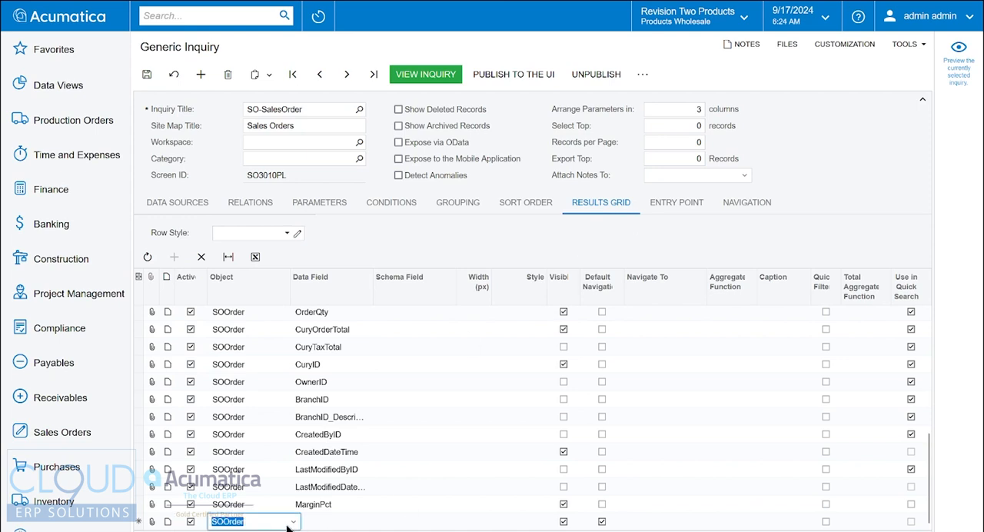
left_click(291, 524)
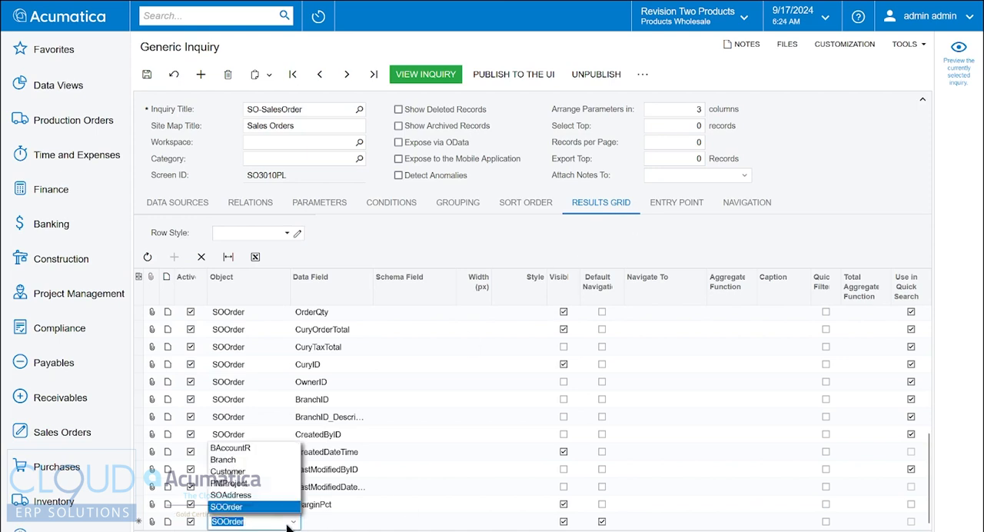
left_click(224, 493)
left_click(340, 522)
type("ate")
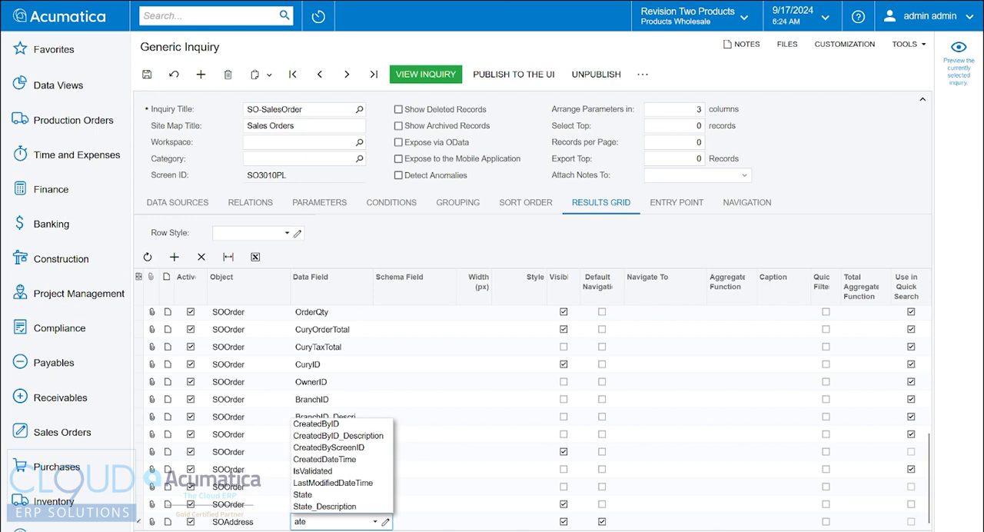
left_click(329, 507)
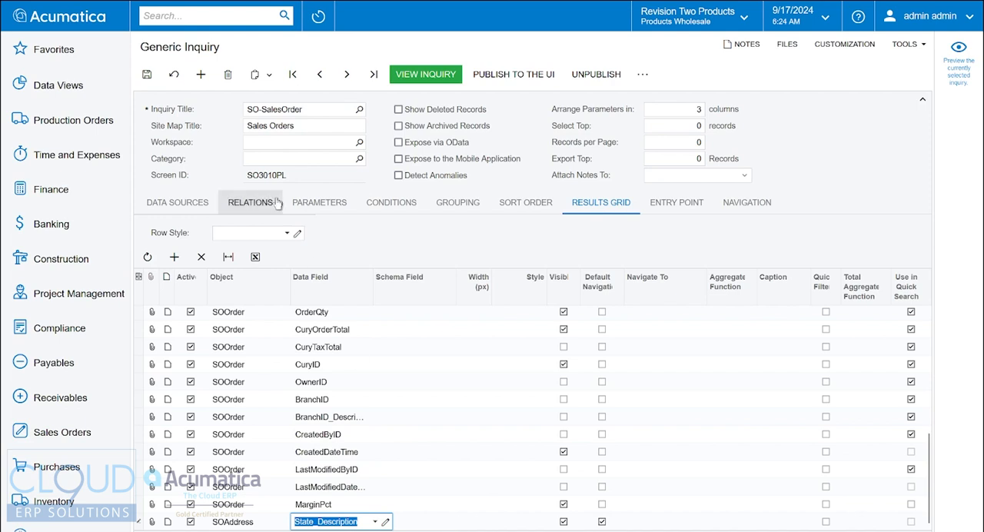
left_click(147, 74)
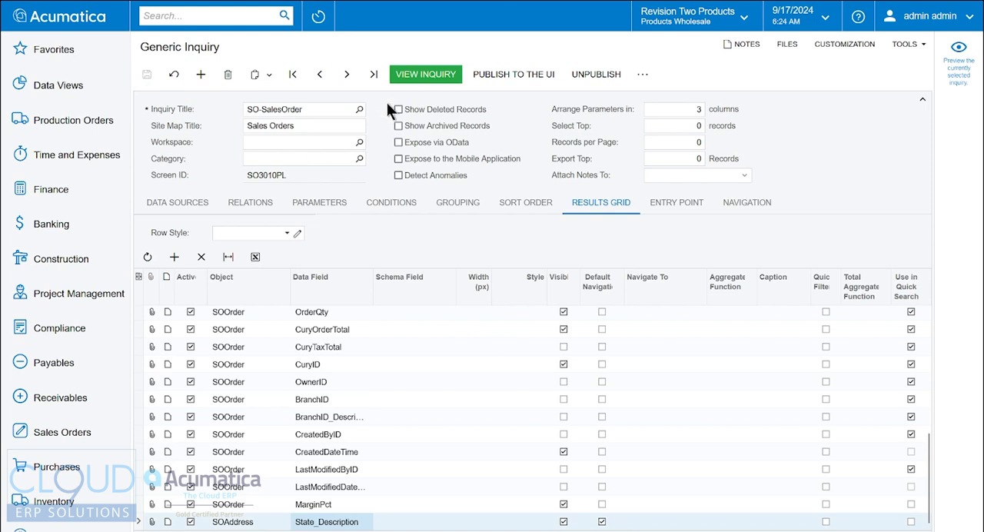
View the Sales Orders inquiry and examine the State Name column at the end of the list
left_click(433, 72)
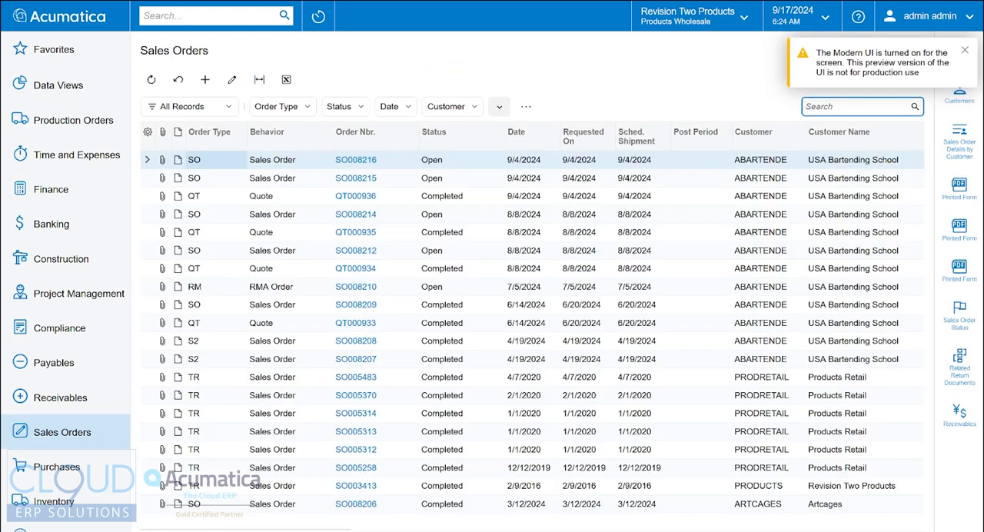
left_click_drag(337, 528, 912, 528)
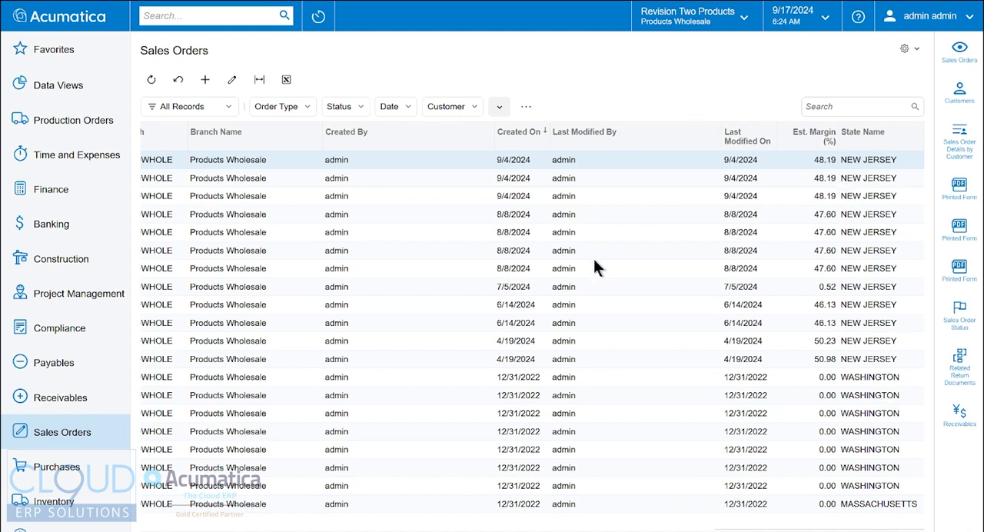
left_click(527, 107)
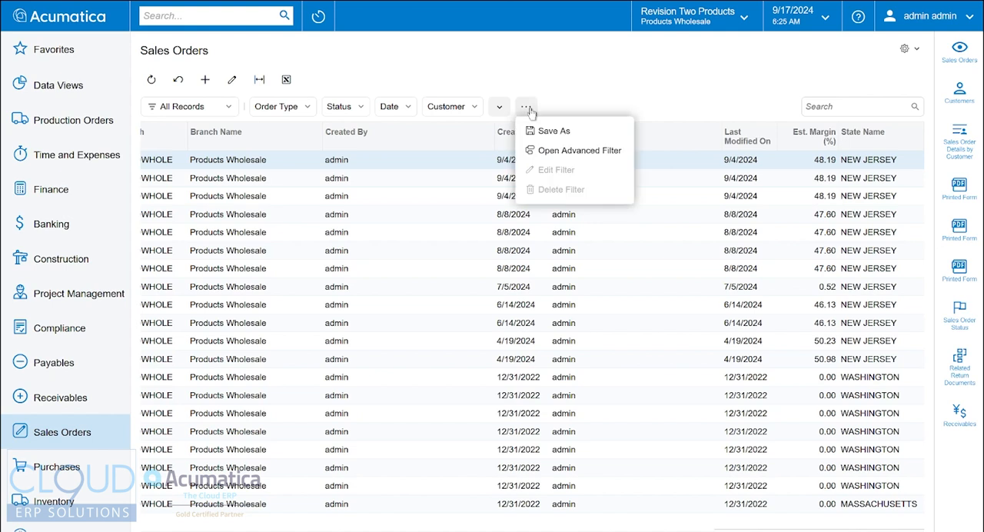
Filter the sales orders to those whose State Name equals WASHINGTON
left_click(917, 132)
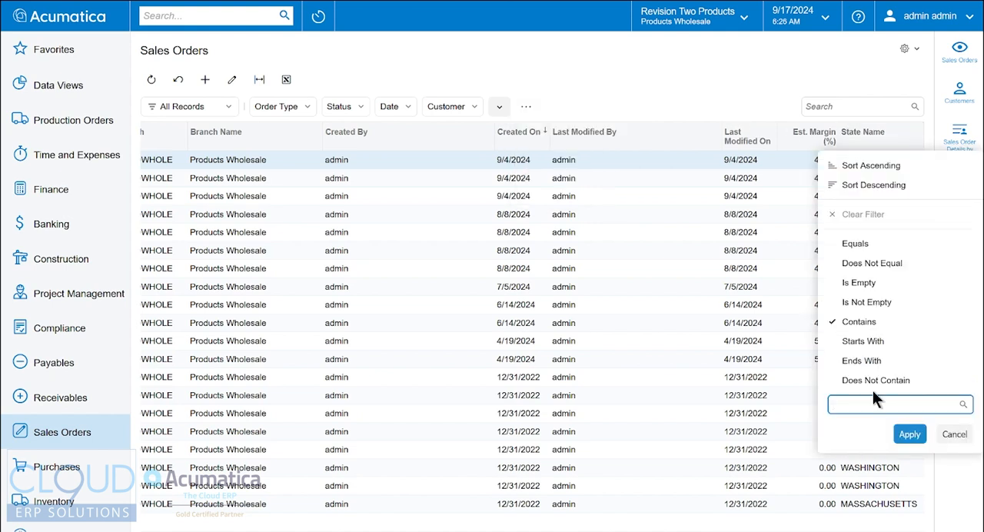
left_click(870, 243)
type("washing")
left_click(900, 382)
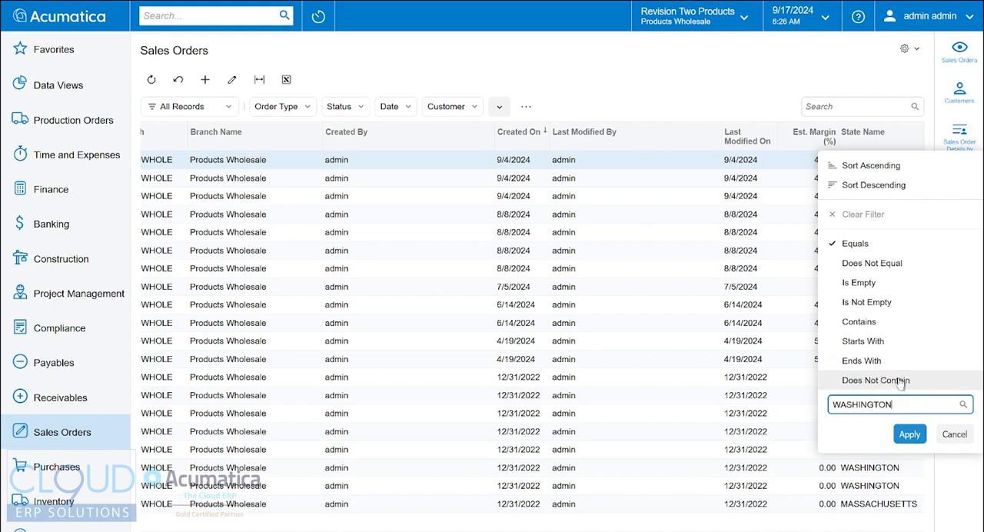
left_click(908, 433)
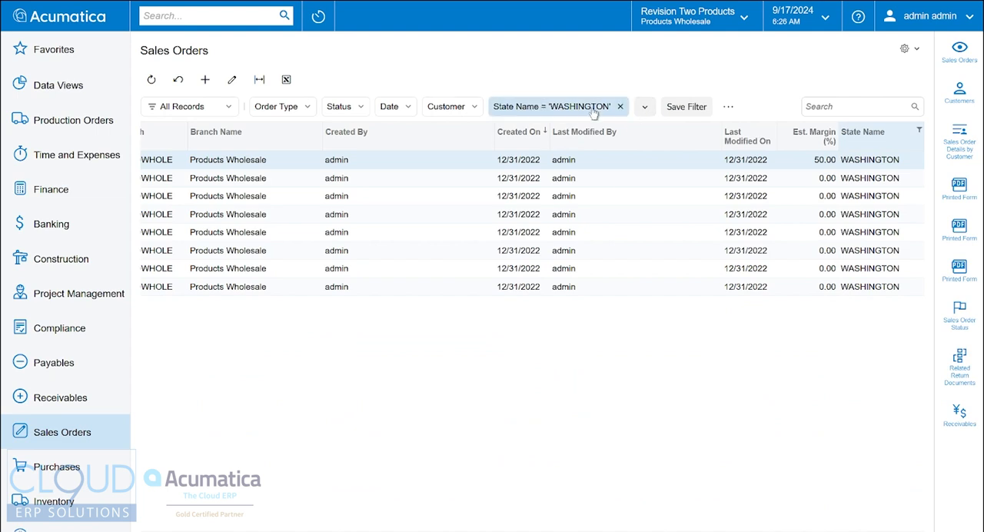
Save the current filter as Washington Shipping Orders and check it in the list of saved filters
left_click(690, 110)
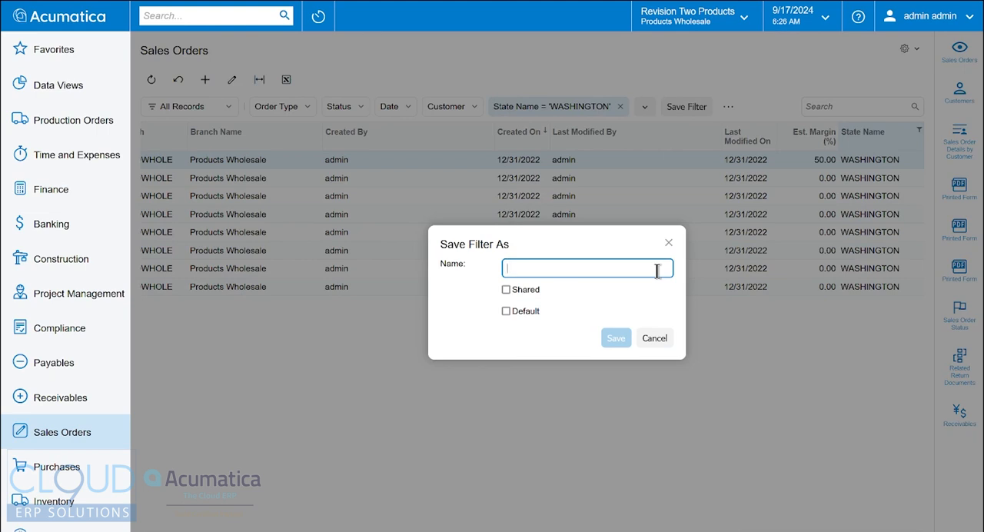
type("Washington Shipping Order")
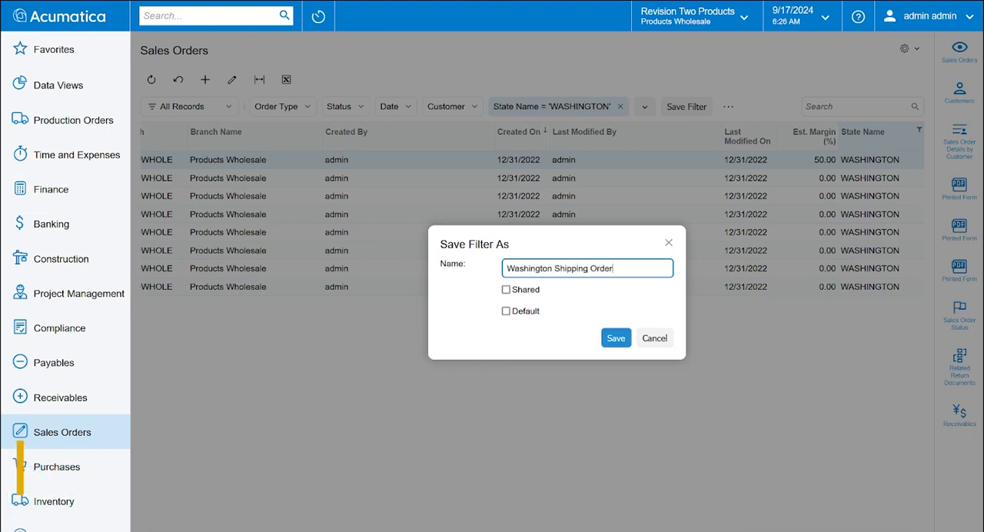
type("s")
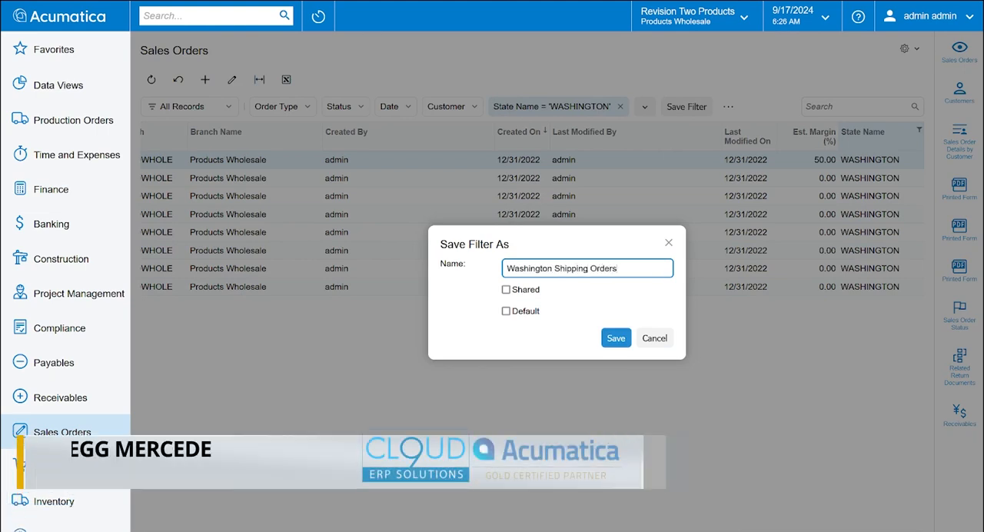
left_click(615, 338)
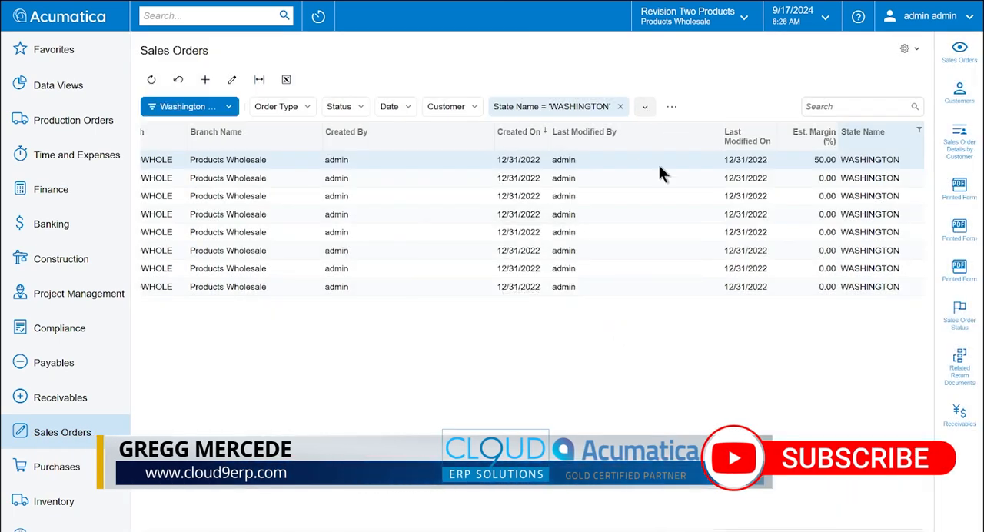
left_click(229, 108)
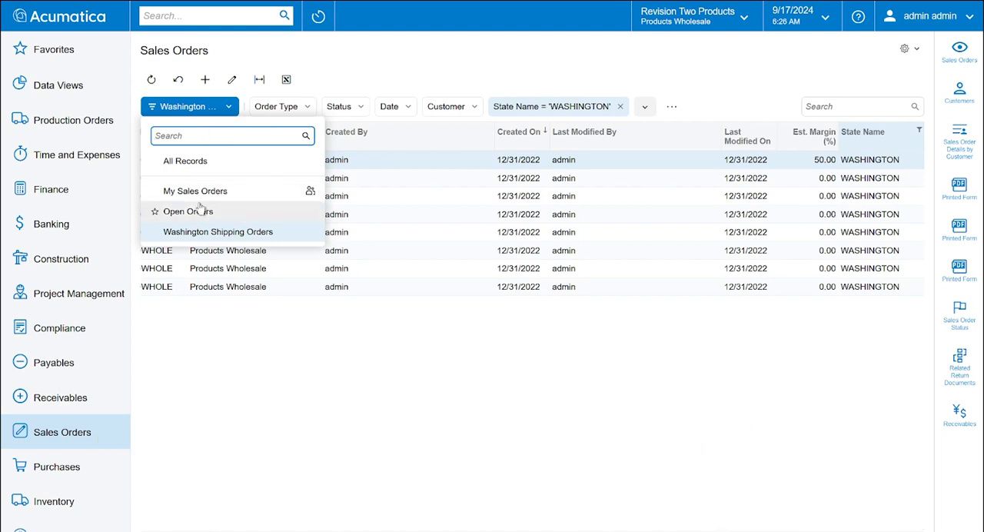
left_click(384, 60)
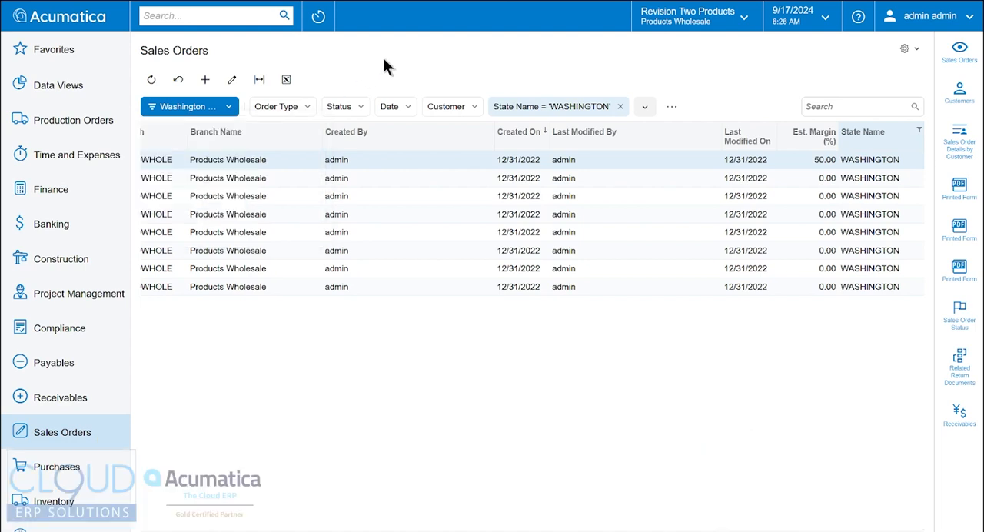